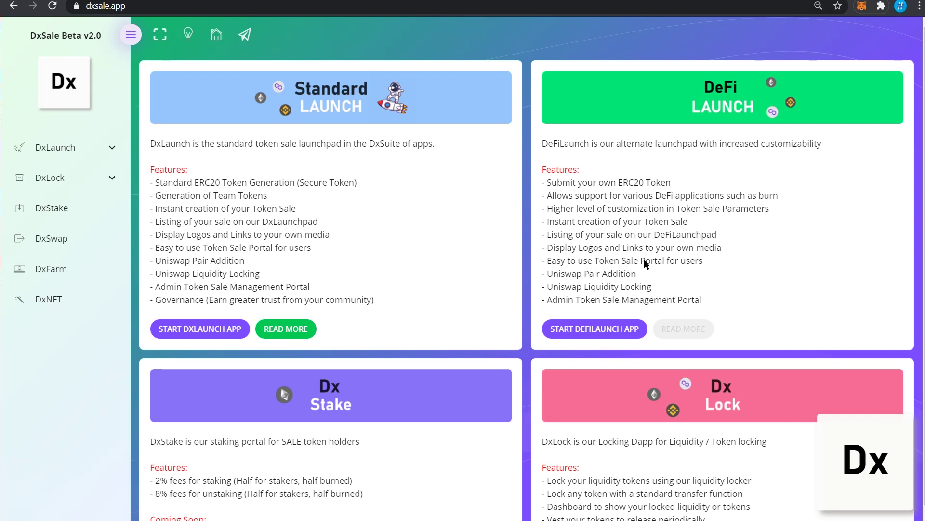
left_click(576, 331)
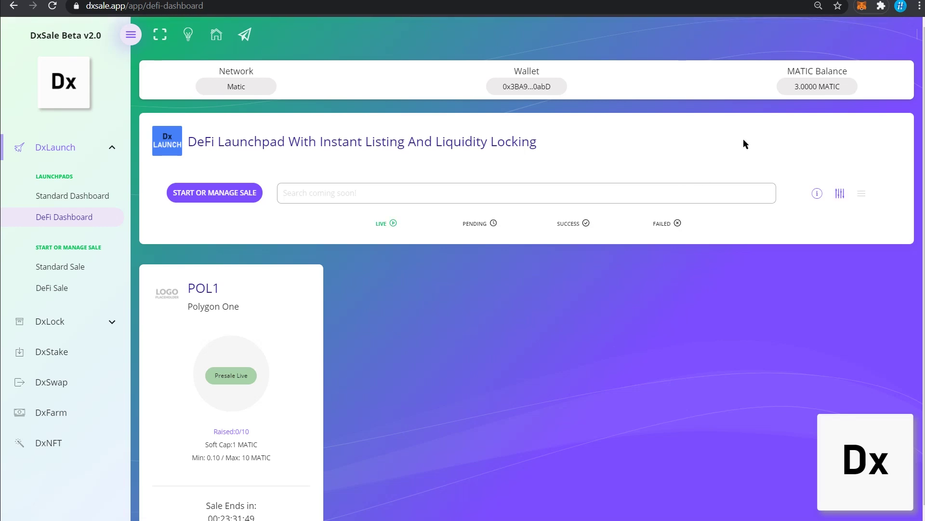
left_click(862, 6)
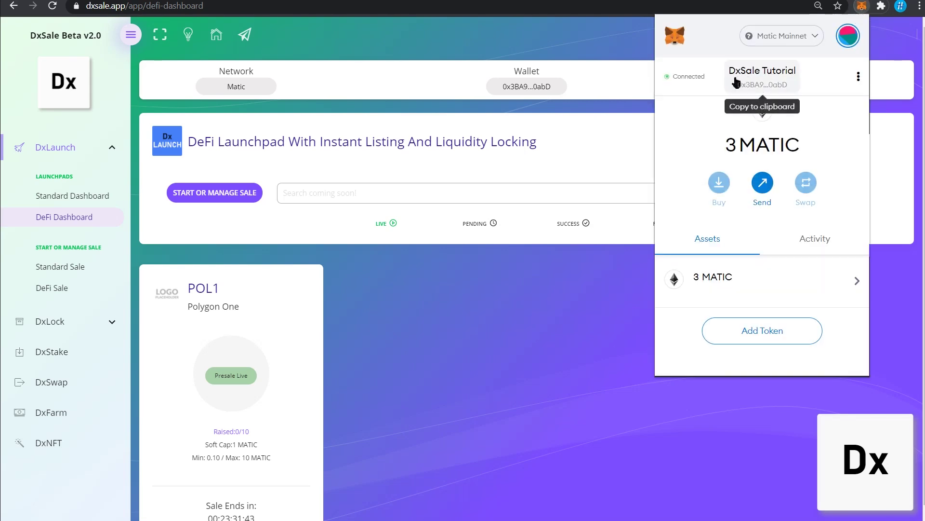
left_click(702, 79)
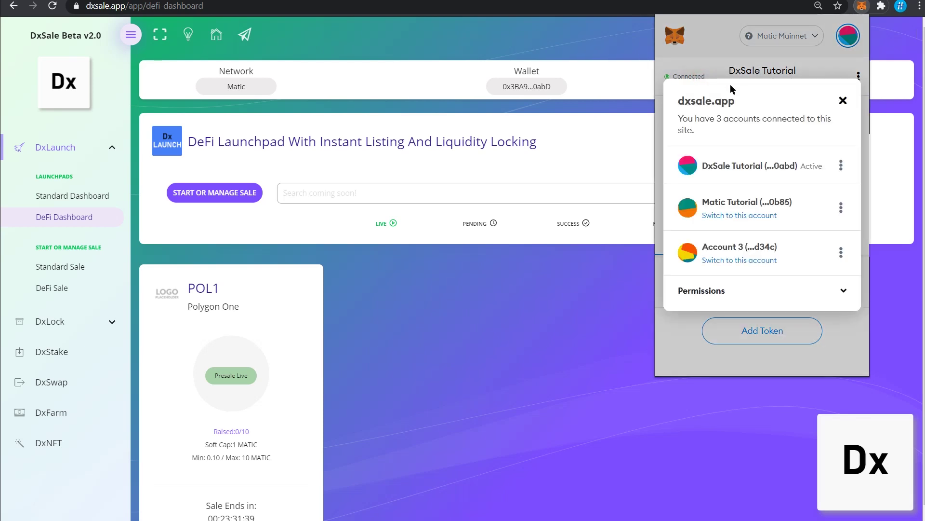
left_click(525, 252)
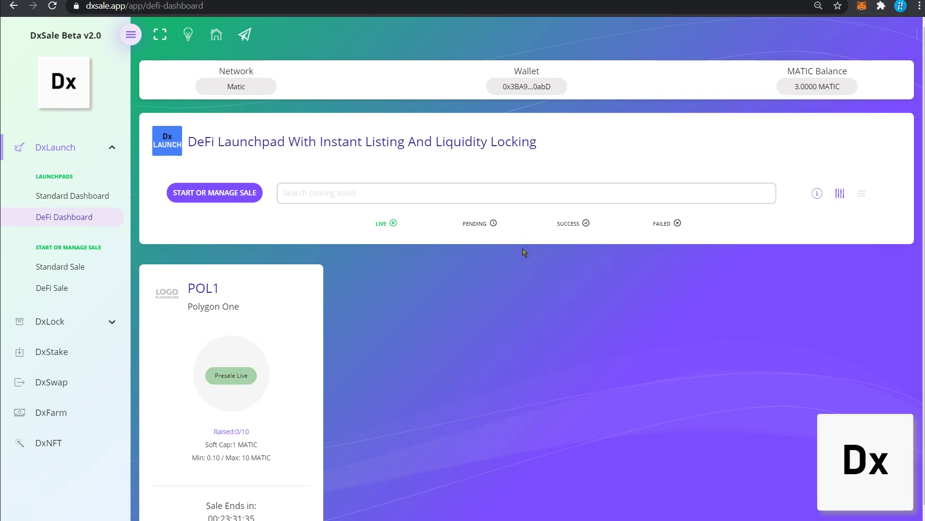
Step: Start a new presale and paste the FAST token contract address, recognized as Fast (FAST, 18 decimals)
left_click(231, 192)
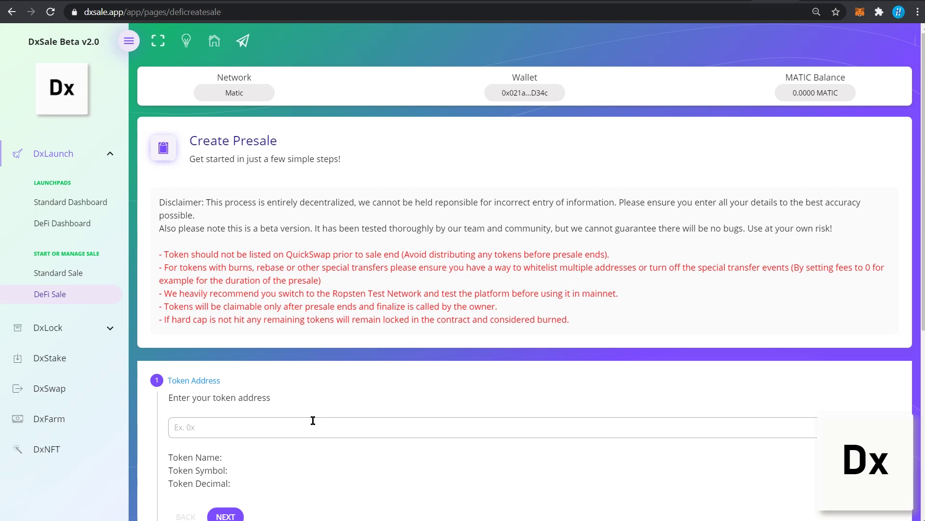
left_click(291, 419)
key("ctrl+v")
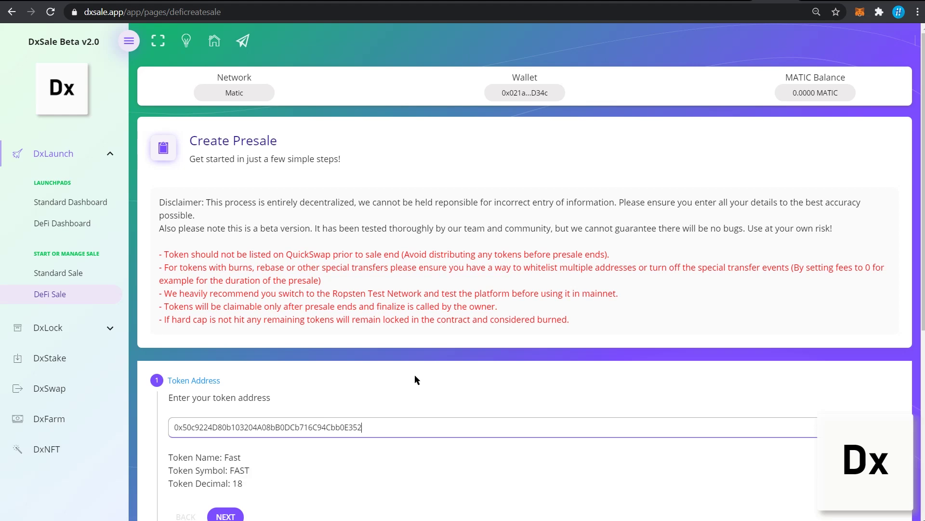
scroll(415, 374, "down", 1)
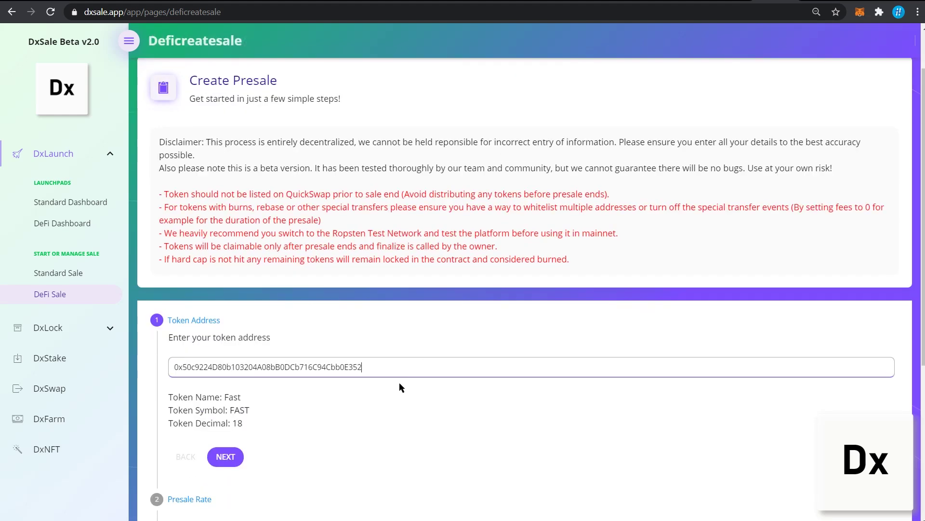
scroll(399, 388, "down", 1)
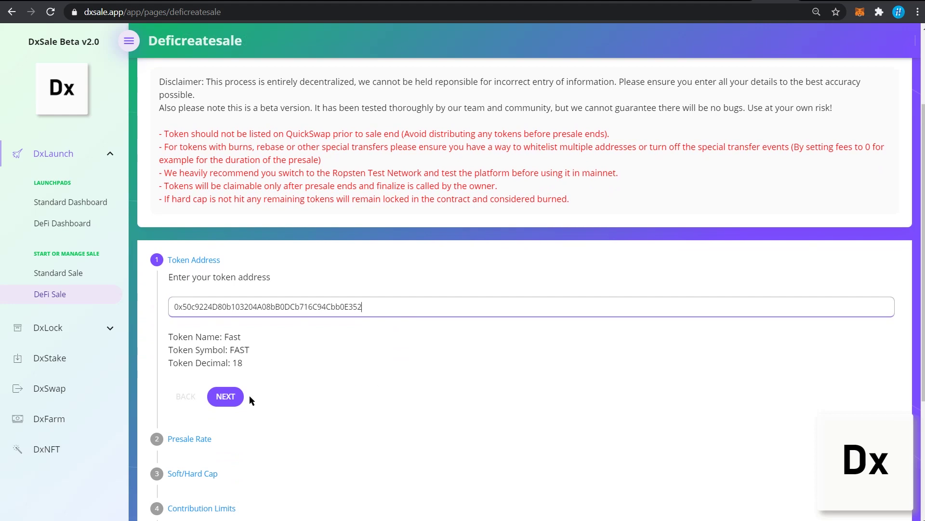
Step: Confirm the FAST token and keep the presale rate at 2 tokens per MATIC
left_click(226, 395)
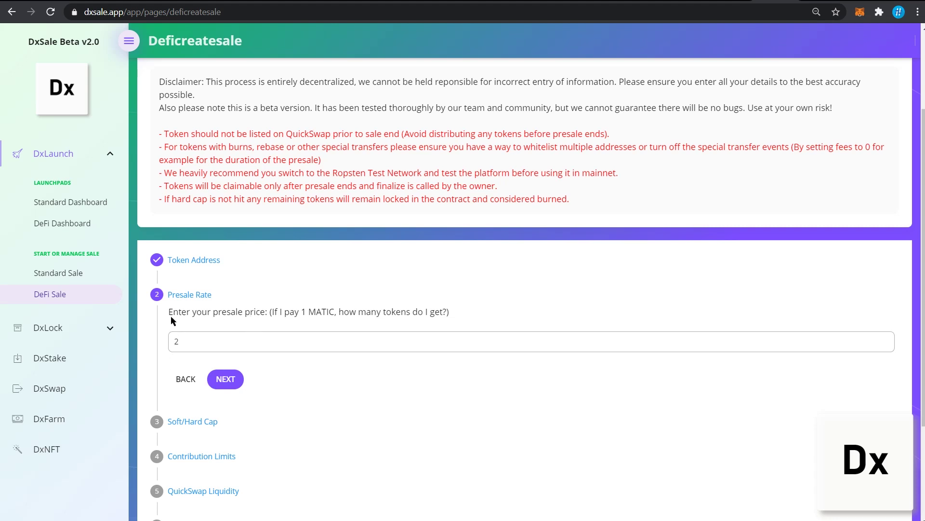
left_click(223, 378)
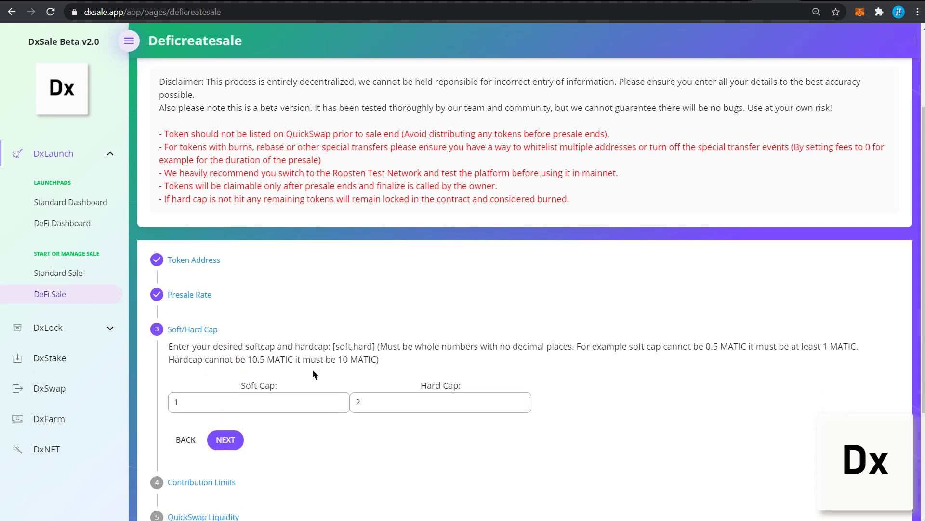
scroll(312, 374, "down", 1)
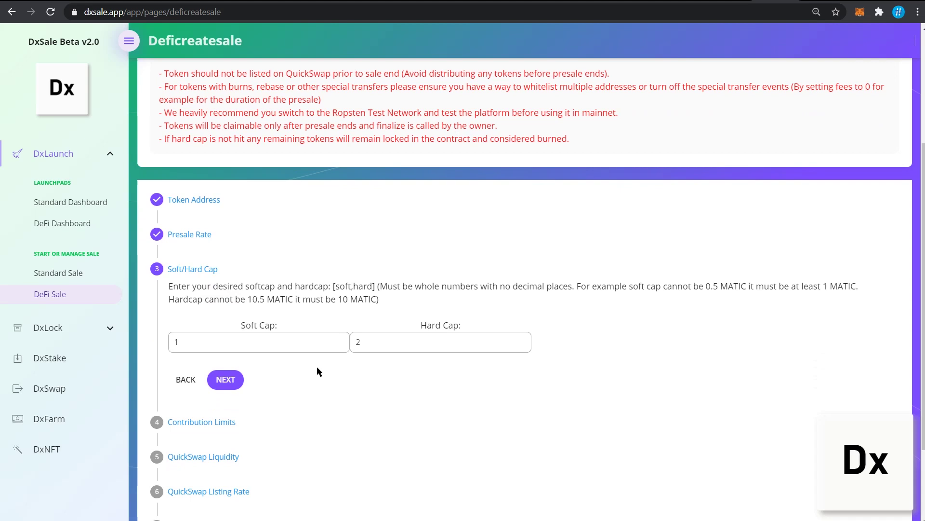
Step: Set the soft cap to 1 MATIC and the hard cap to 2 MATIC
left_click(258, 343)
left_click(386, 337)
scroll(386, 337, "down", 3)
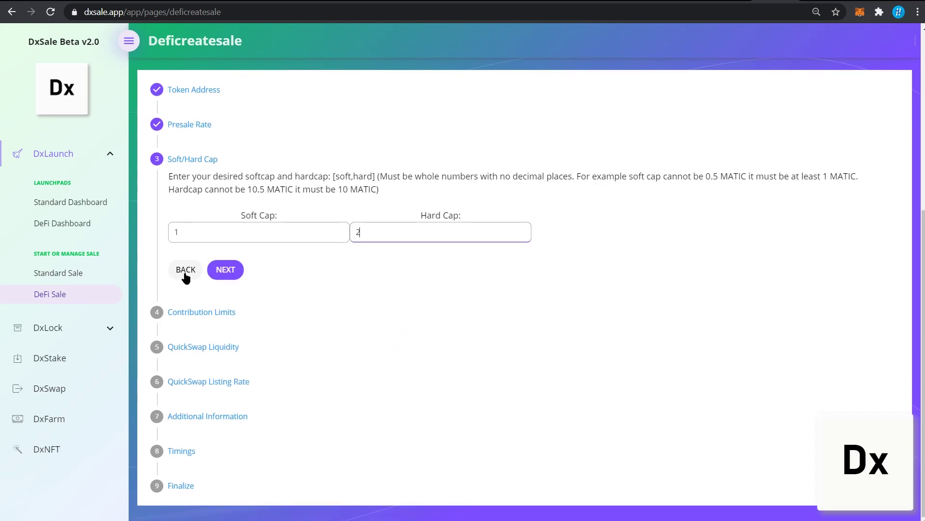
left_click(234, 276)
Step: Confirm 0.1–10 contribution limits and allocate 60% of funds to QuickSwap liquidity
left_click(237, 271)
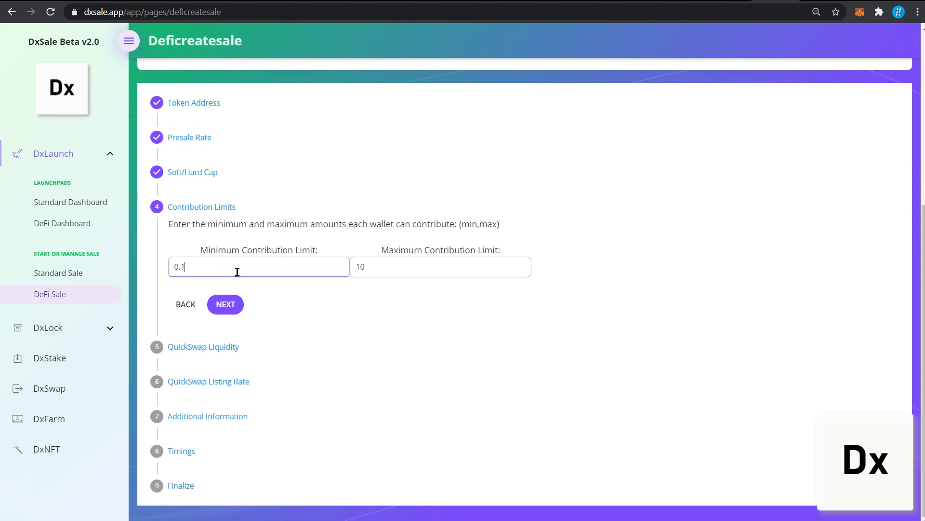
left_click(233, 309)
left_click(224, 304)
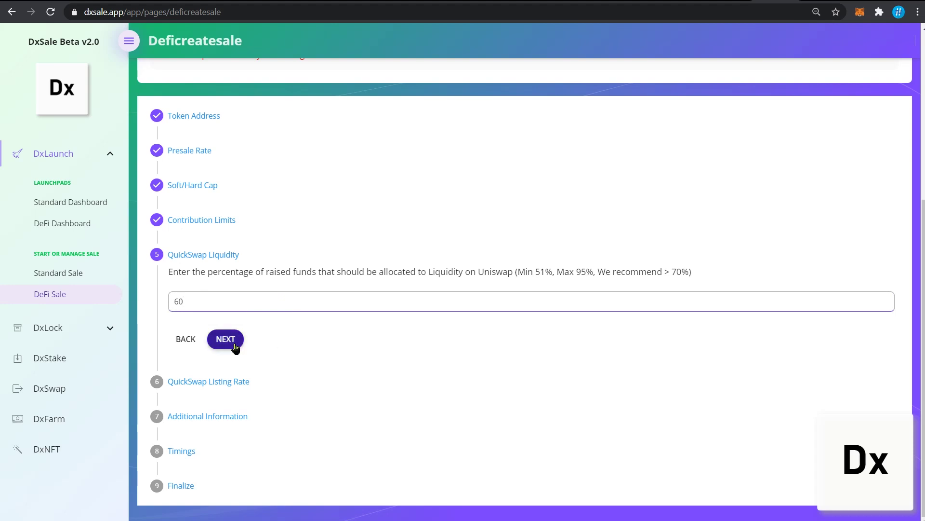
left_click(225, 338)
Step: Set the QuickSwap listing rate to 2 and confirm it
left_click(235, 343)
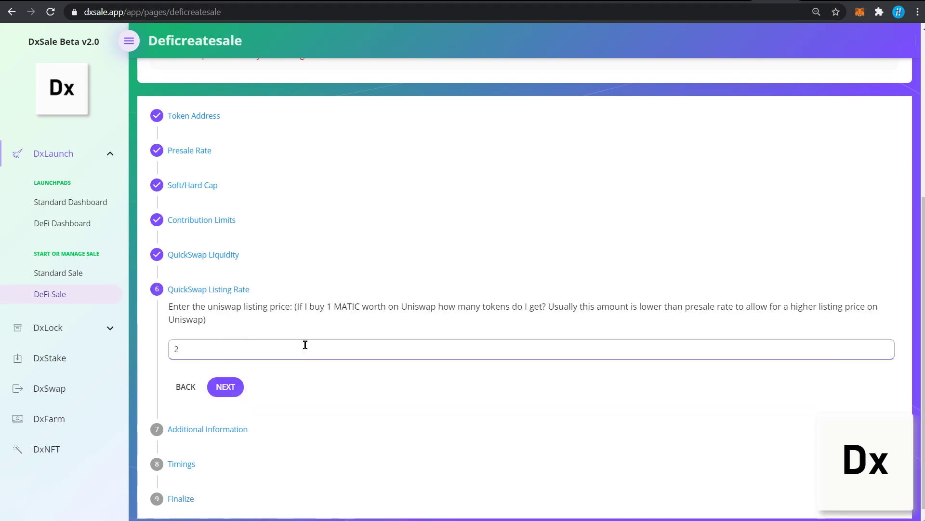
scroll(305, 344, "down", 1)
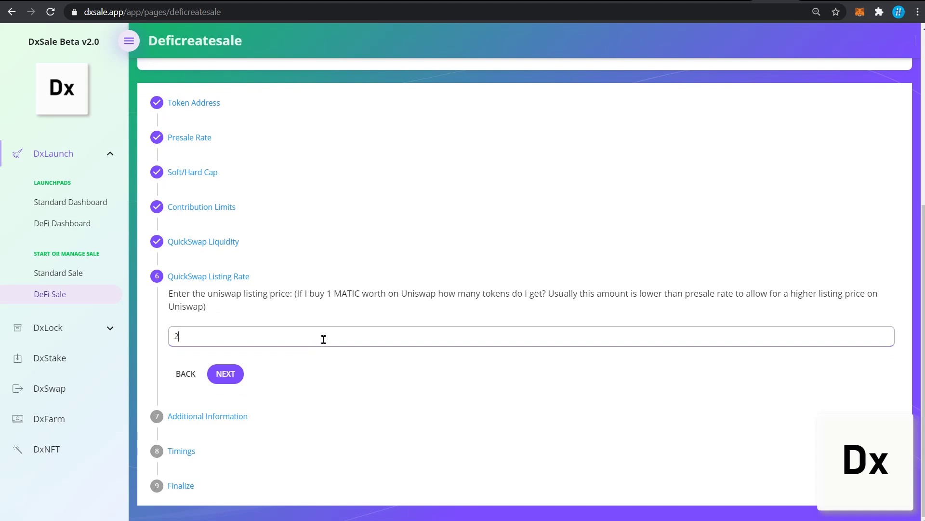
left_click(227, 374)
Step: Scroll through the optional Additional Information fields, leaving them blank
scroll(291, 367, "down", 3)
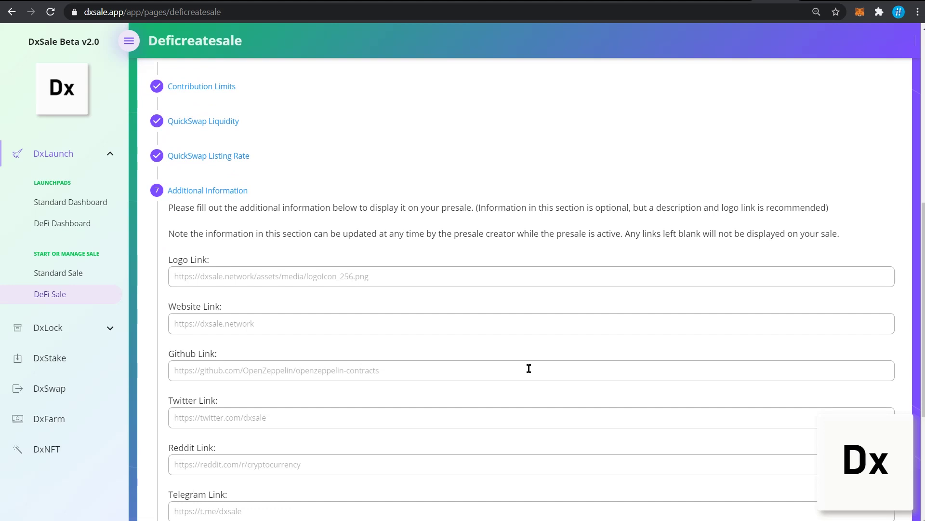
scroll(528, 367, "down", 3)
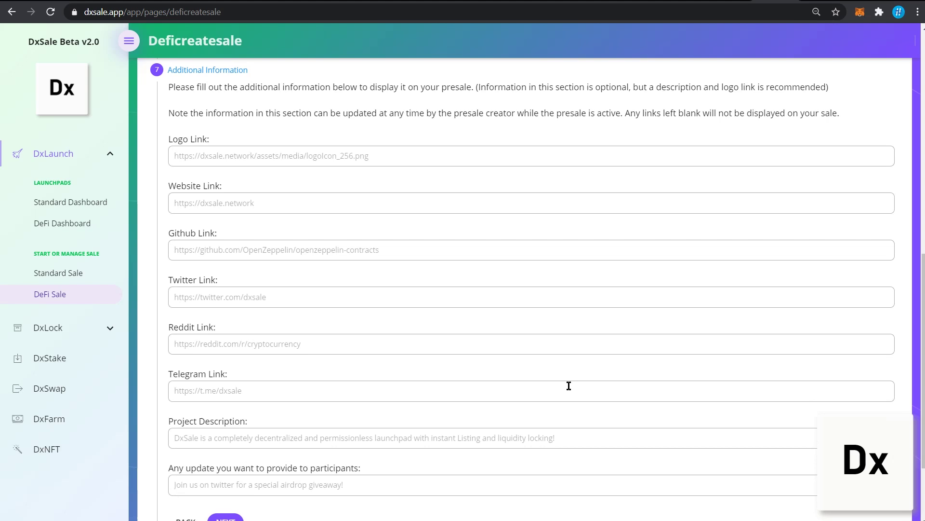
scroll(510, 395, "down", 1)
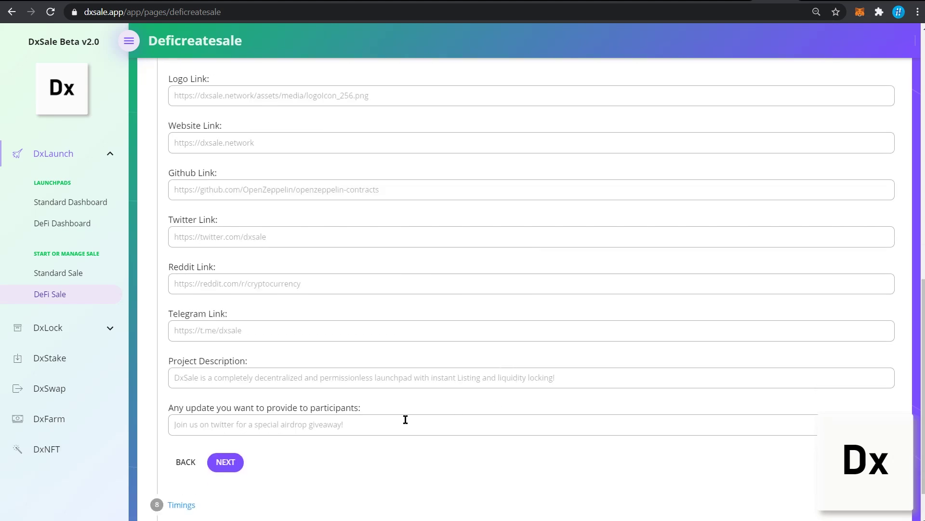
Step: Skip additional information and set the presale end time to 2021/03/12 02:19 AM
left_click(224, 462)
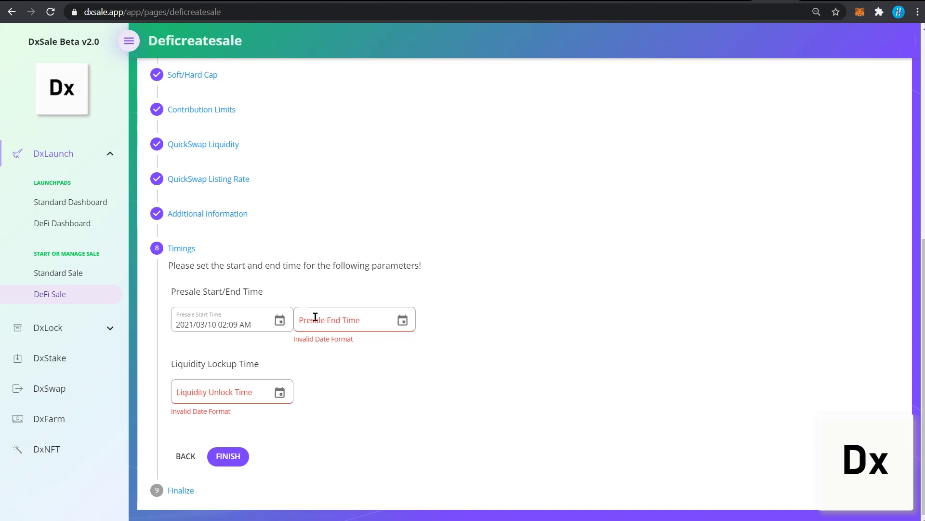
left_click(402, 320)
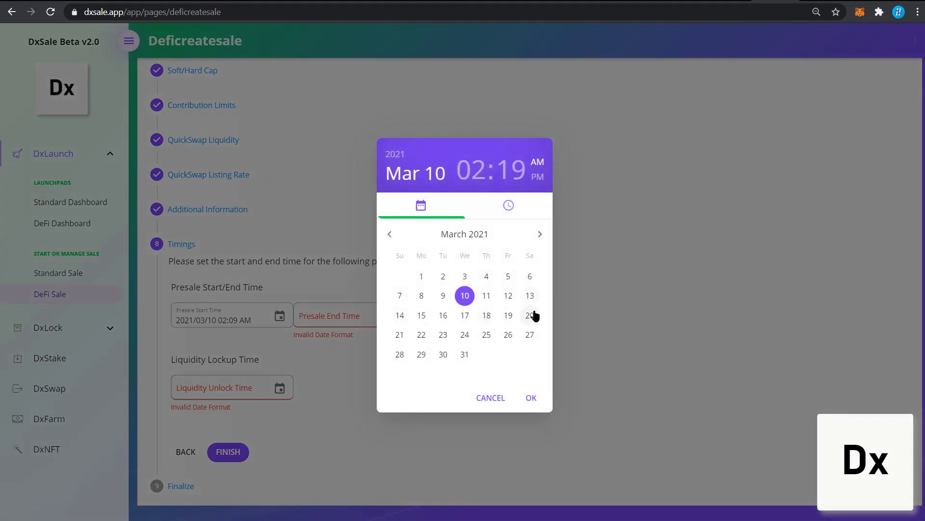
left_click(508, 295)
left_click(531, 399)
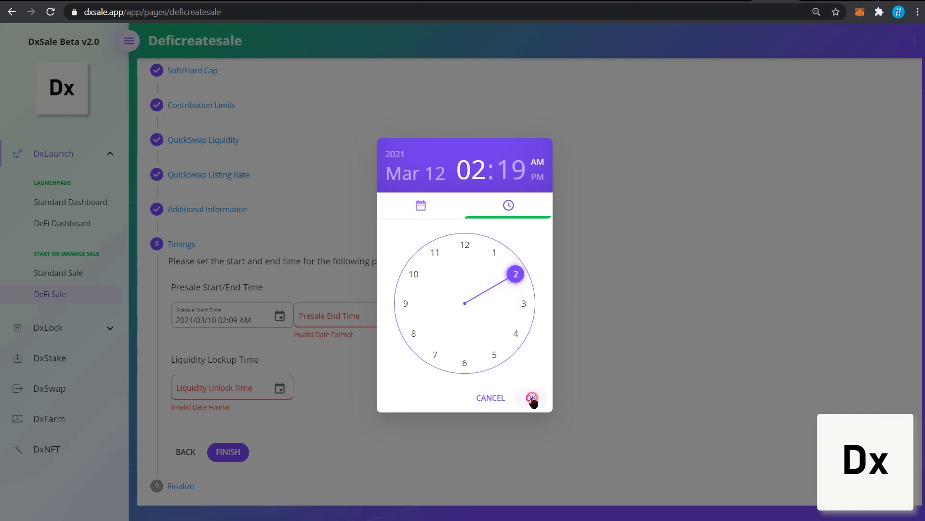
Step: Set the liquidity unlock time to 2021/06/26 02:19 AM and finish Timings
left_click(279, 404)
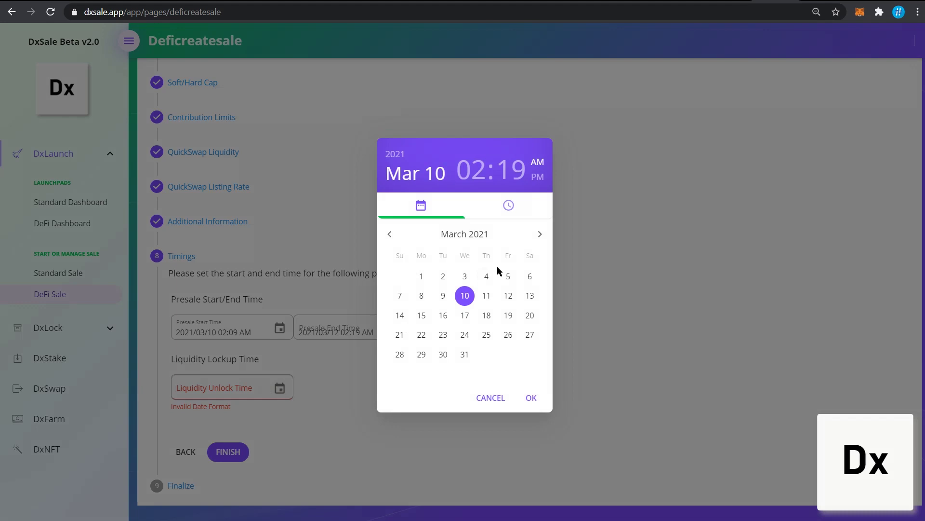
left_click(537, 236)
left_click(538, 236)
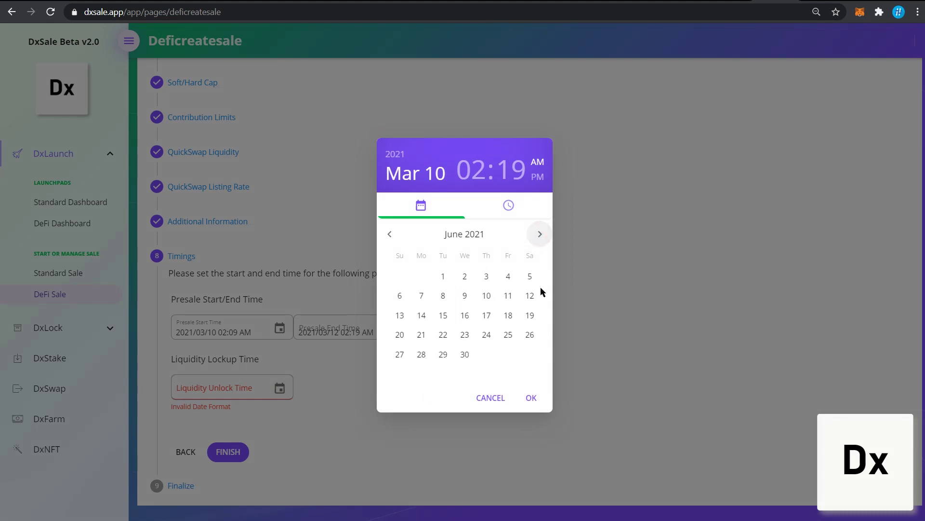
left_click(530, 335)
left_click(531, 397)
left_click(238, 465)
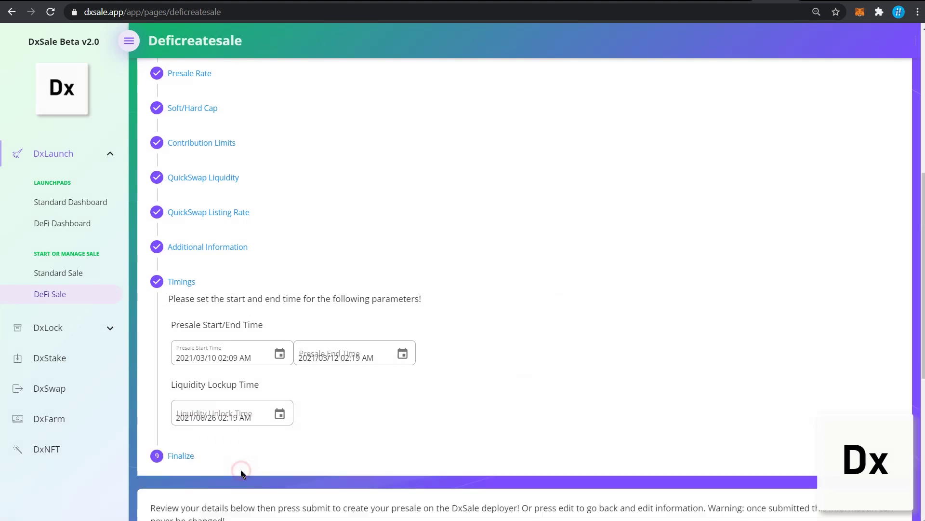
Step: Review the FAST presale summary and submit it for creation
scroll(367, 423, "down", 4)
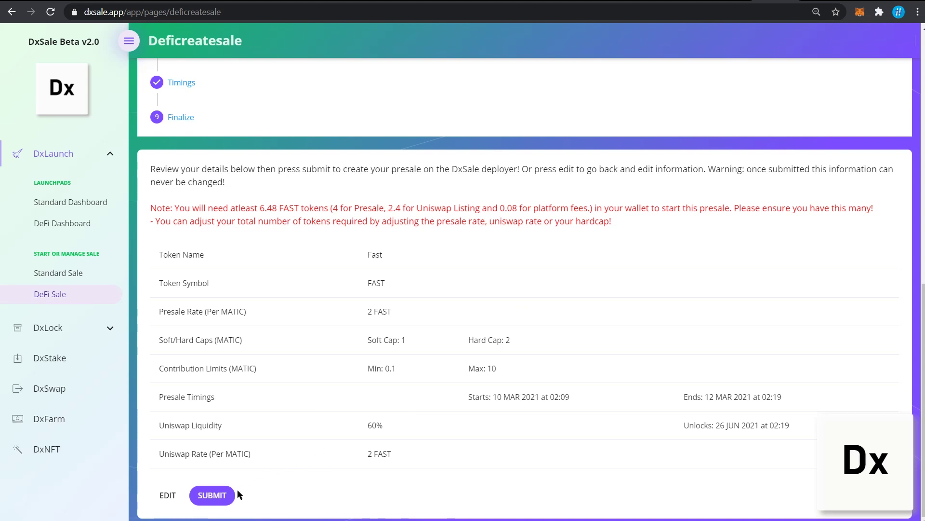
left_click(214, 496)
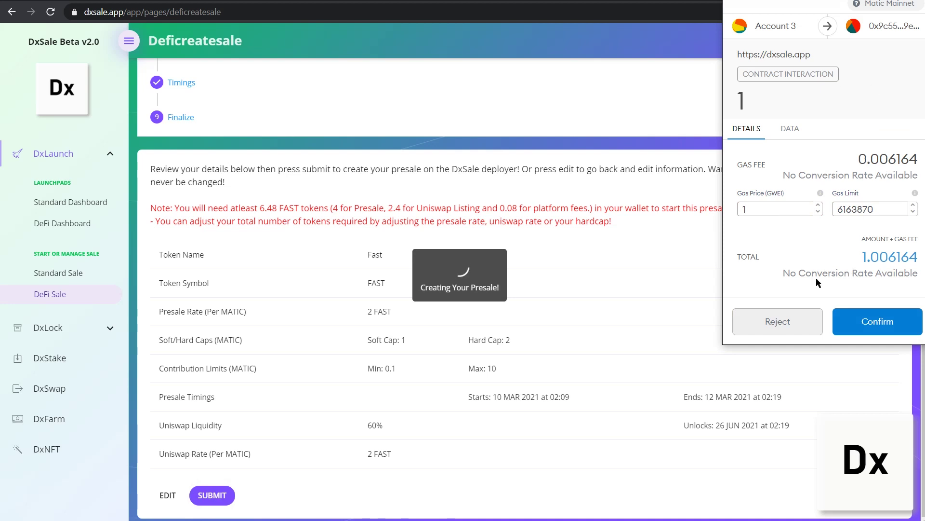
Step: Approve the 1.006164 MATIC presale creation transaction in MetaMask
left_click(864, 322)
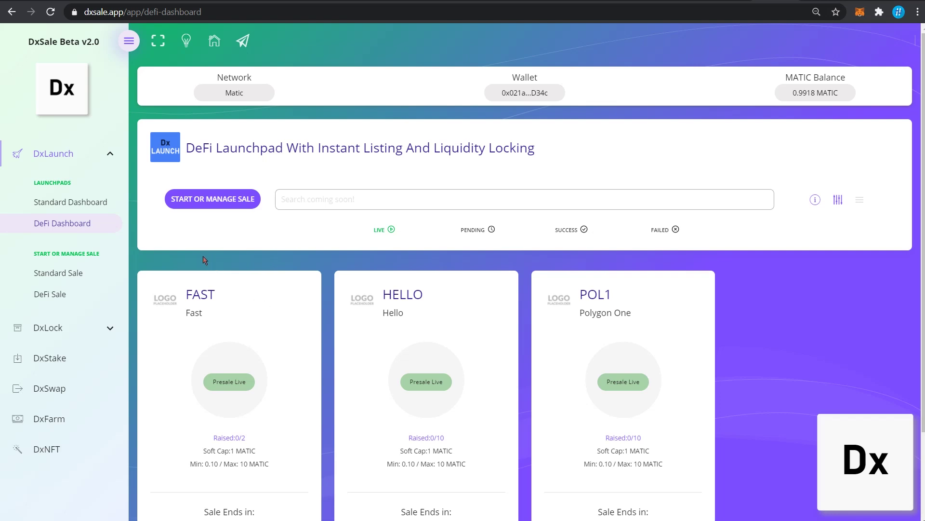
Step: Open the FAST presale's management page and deposit 6.48 FAST tokens, approving in MetaMask
left_click(184, 206)
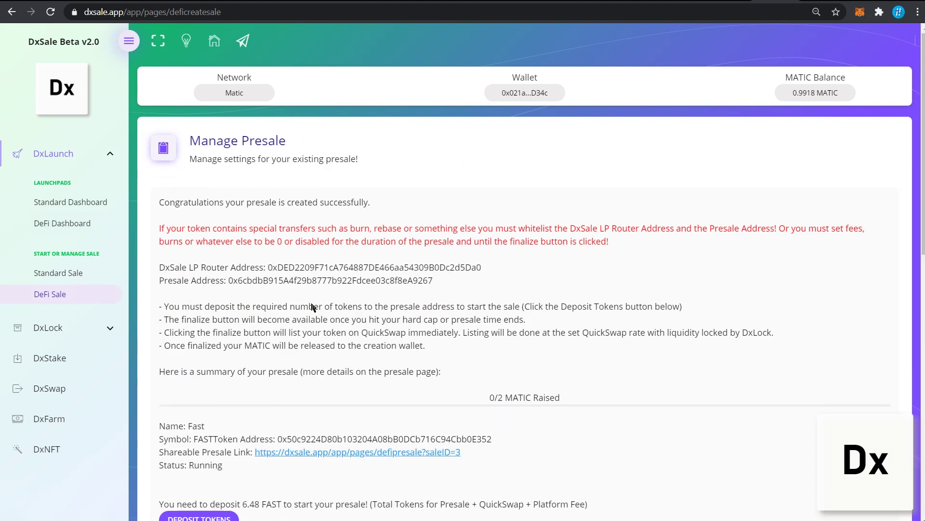
scroll(310, 307, "down", 1)
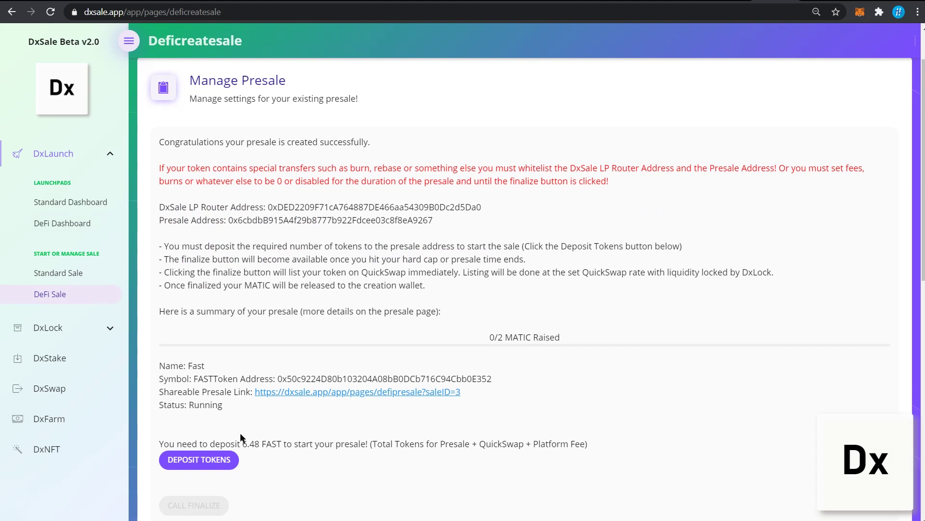
left_click(218, 462)
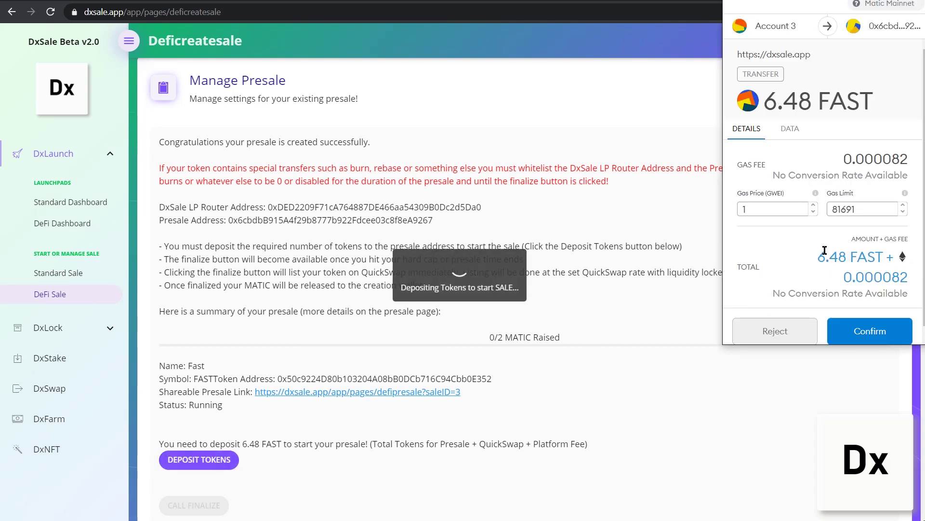
scroll(837, 260, "down", 1)
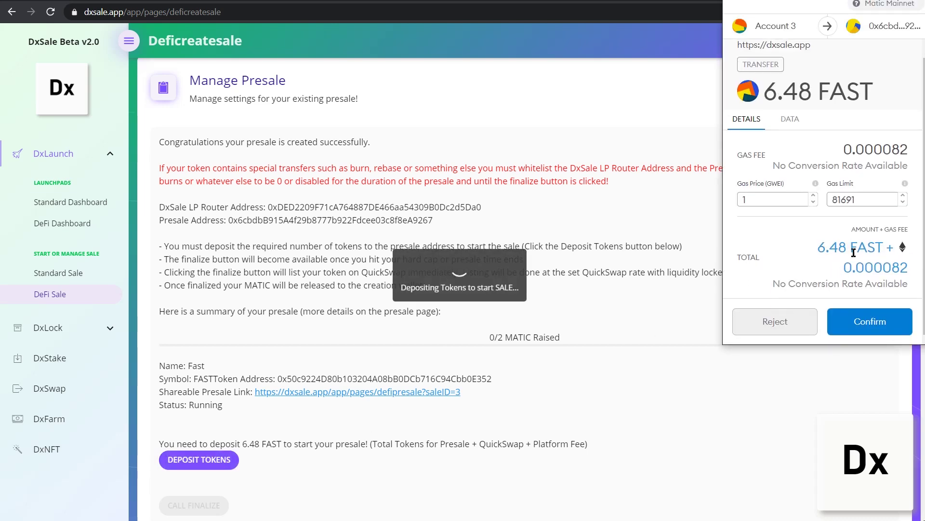
left_click(863, 323)
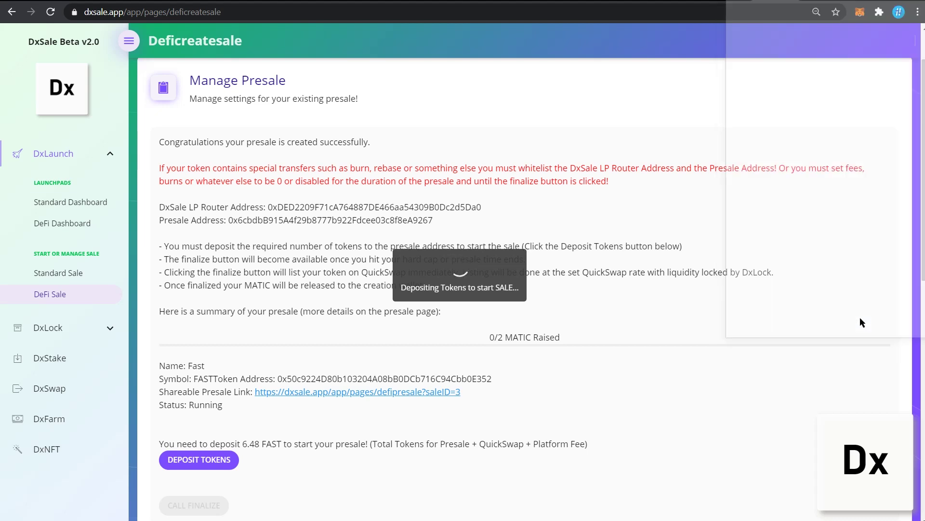
scroll(549, 154, "down", 5)
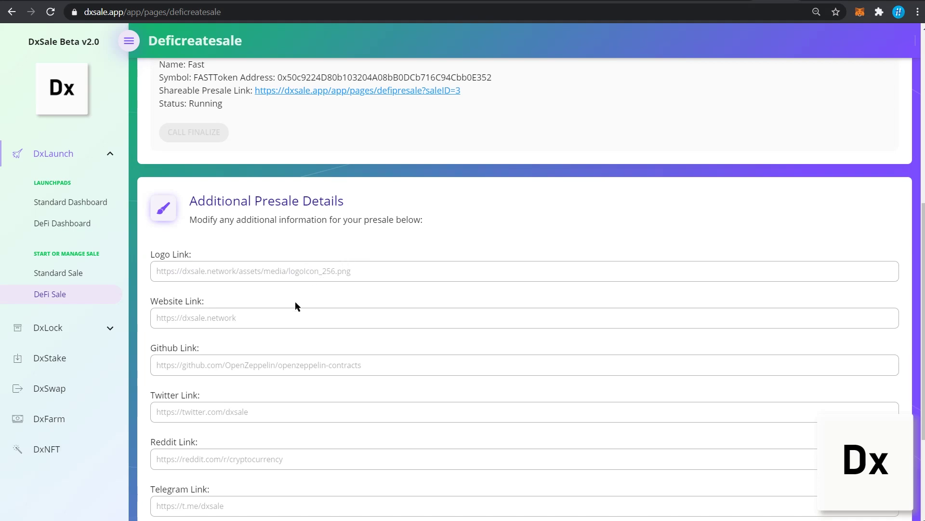
Step: Set the Logo Link to the pinimg image URL and approve the update in MetaMask
left_click(268, 273)
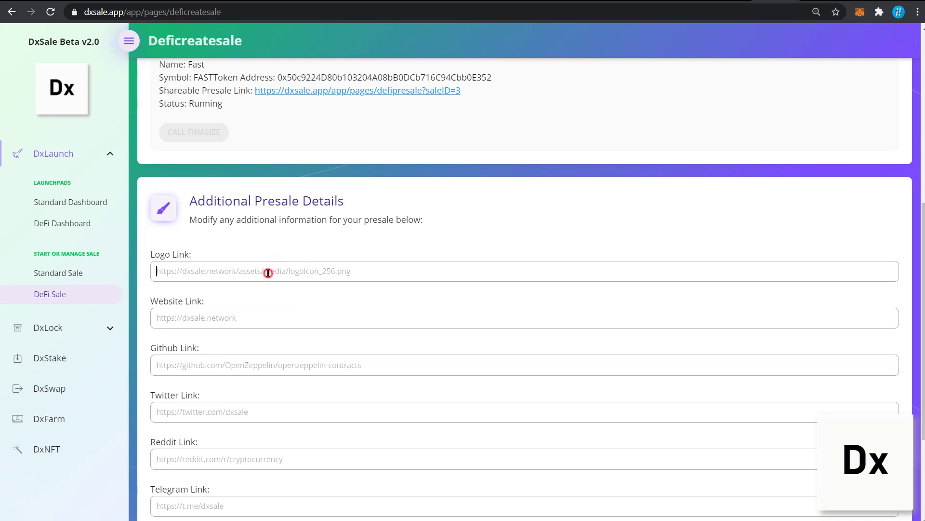
type("https://i.pinimg.com/originals/27/0f/63/270f63352301be9bd5c9236543e96e81.jpg")
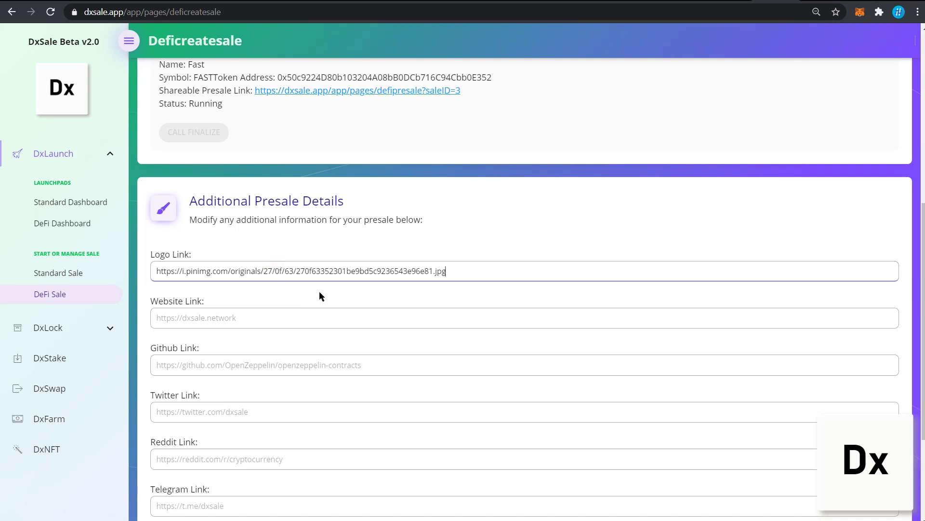
scroll(320, 294, "down", 3)
left_click(192, 476)
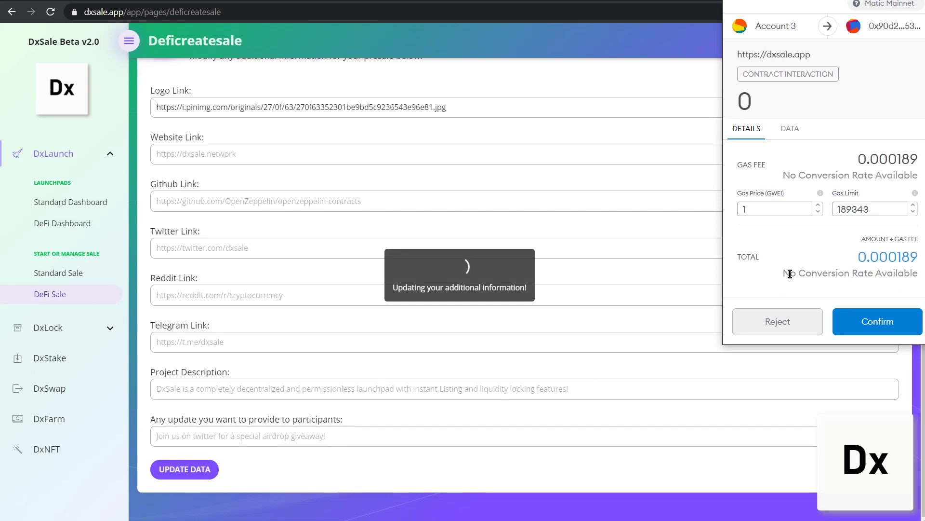
left_click(877, 325)
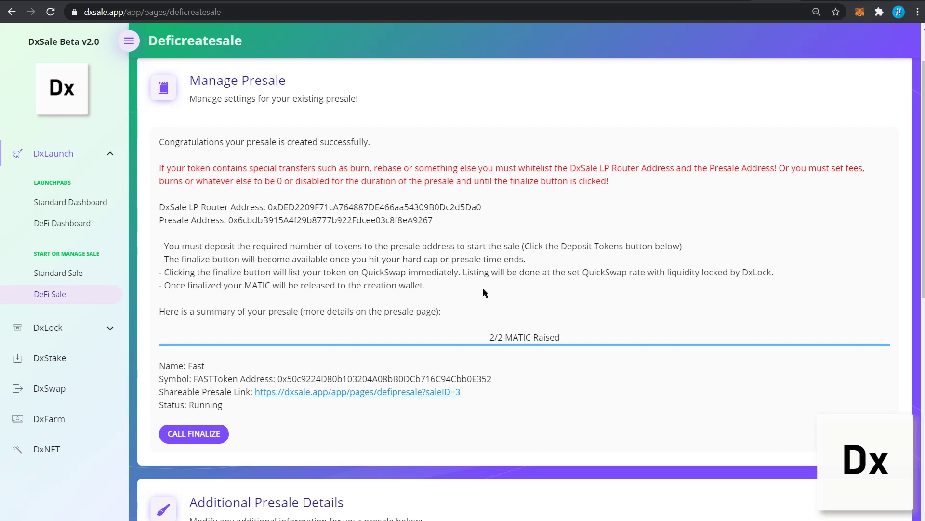
Step: Call finalize on the fully raised FAST presale and approve it in MetaMask
left_click(221, 434)
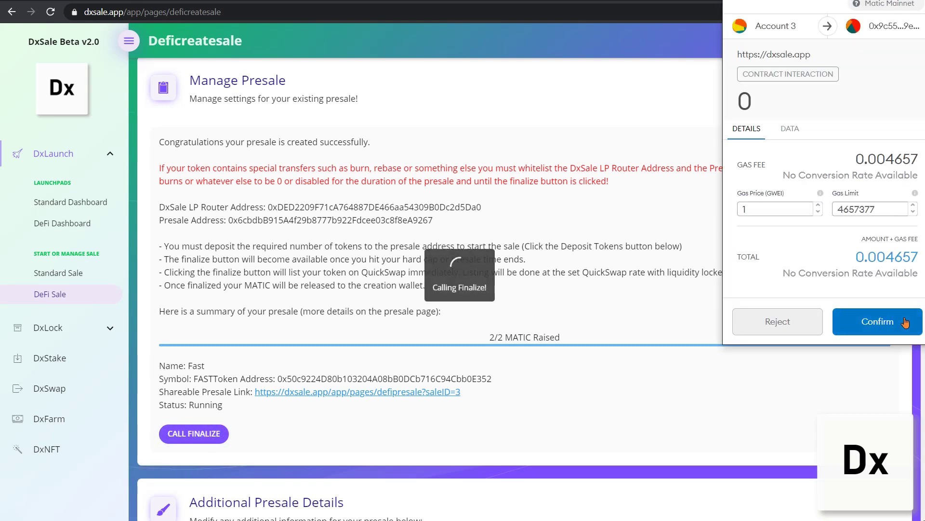
left_click(842, 321)
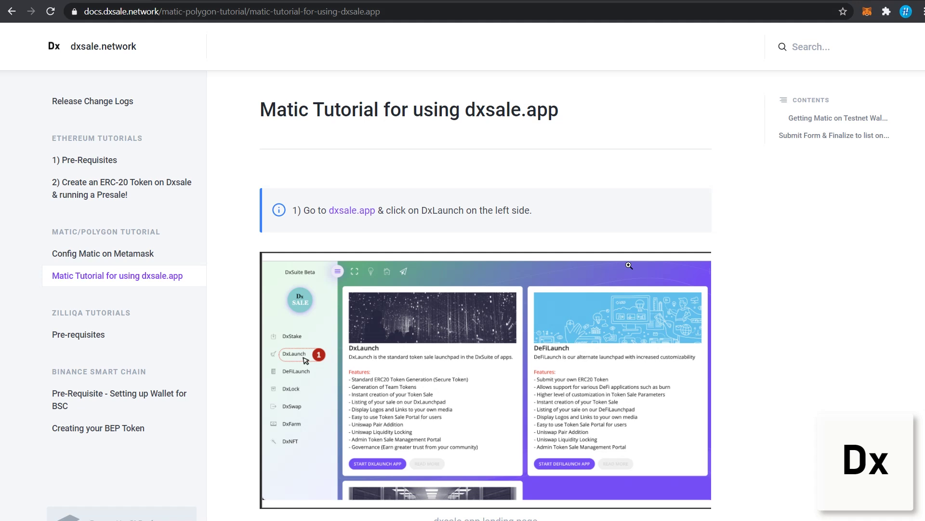
Step: Scroll down the Matic tutorial to the Mumbai/Goerli testnet and Matic network connection steps
scroll(629, 265, "down", 3)
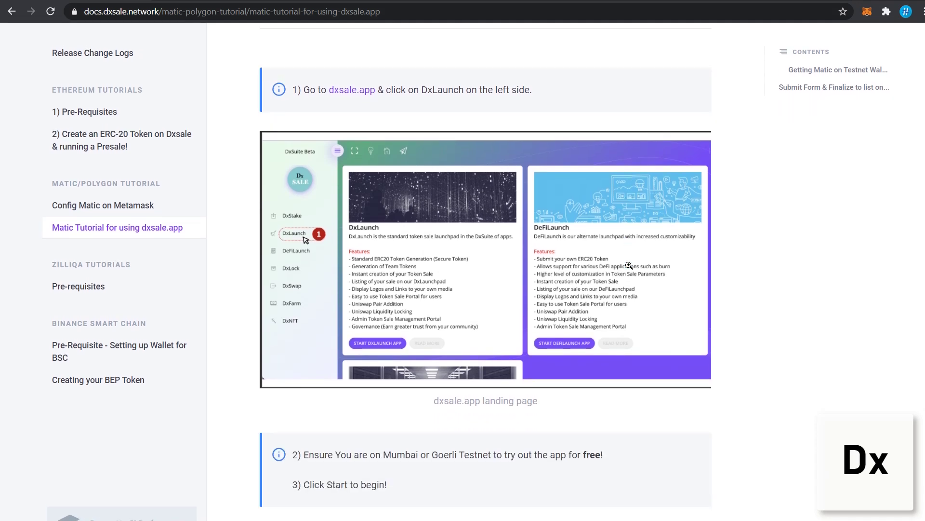
scroll(629, 265, "down", 1)
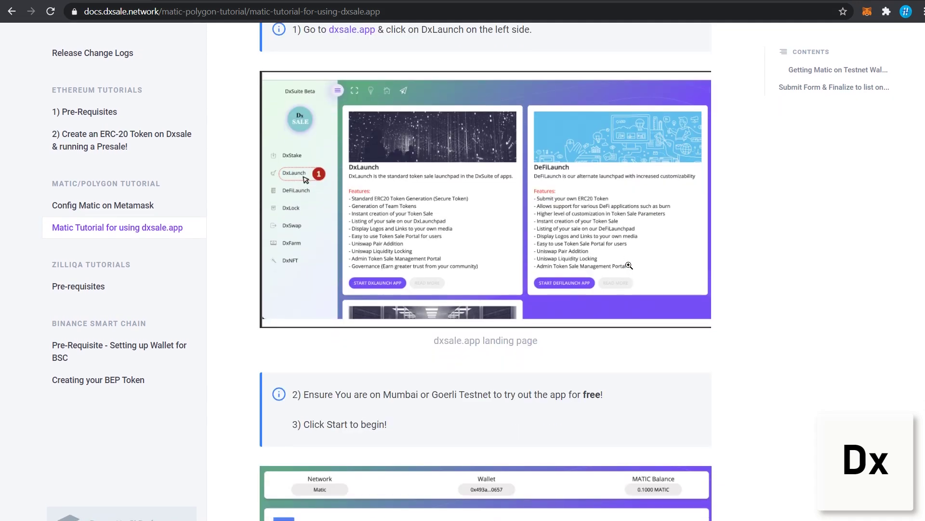
scroll(629, 265, "down", 3)
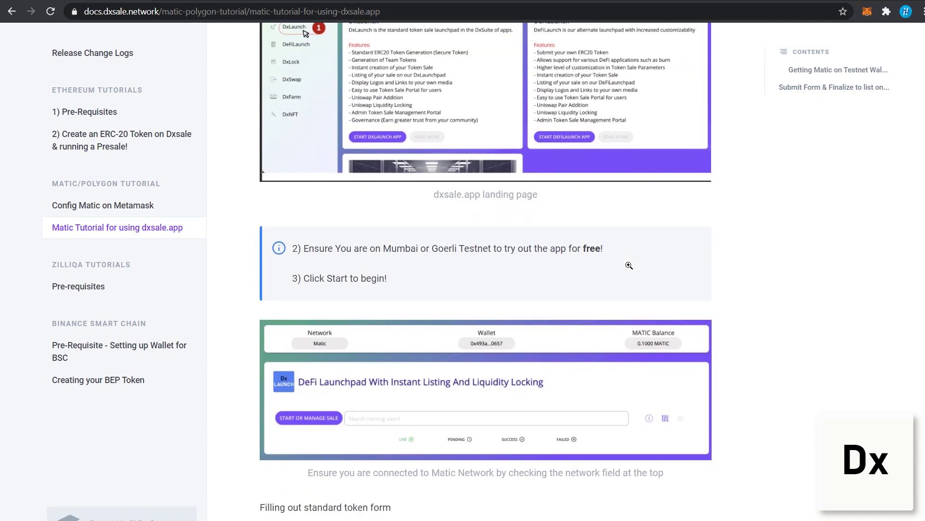